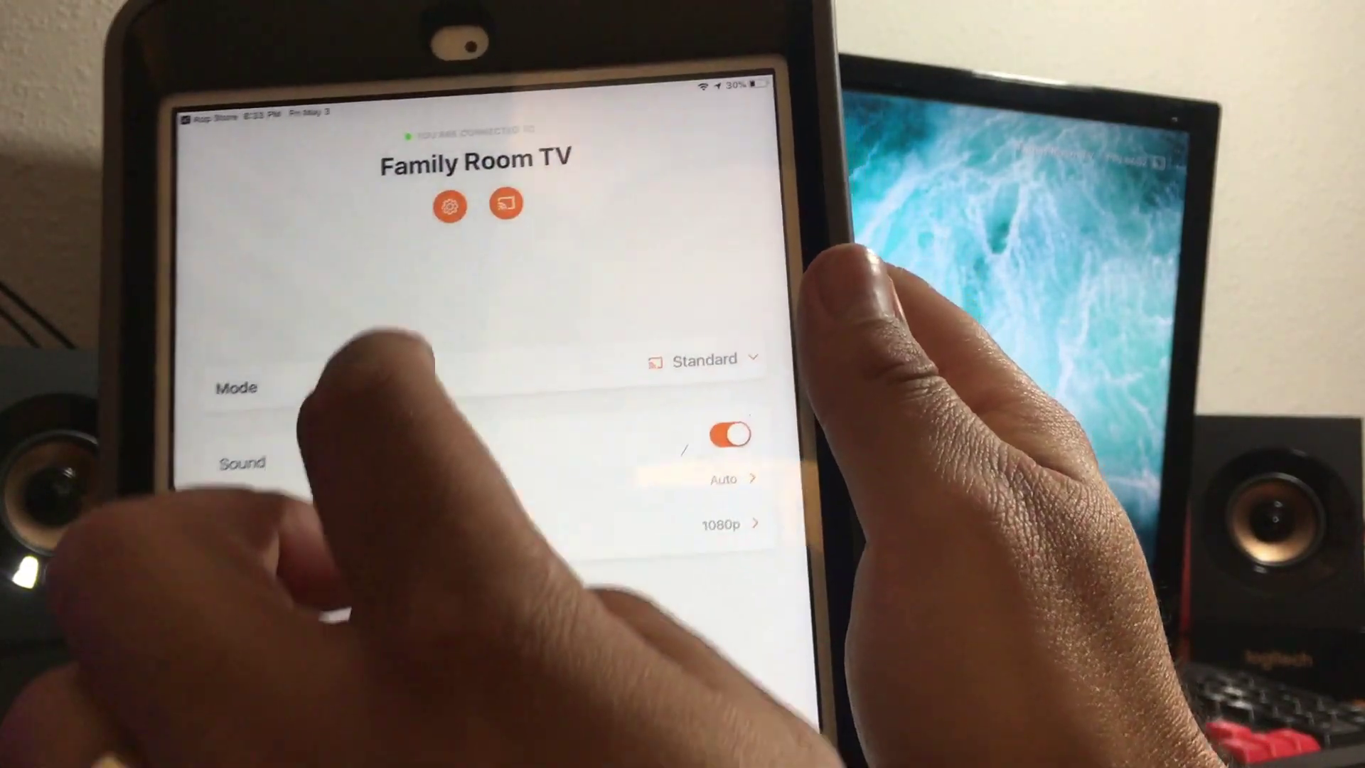
Disconnect from Family Room TV and close the device list.
click(506, 204)
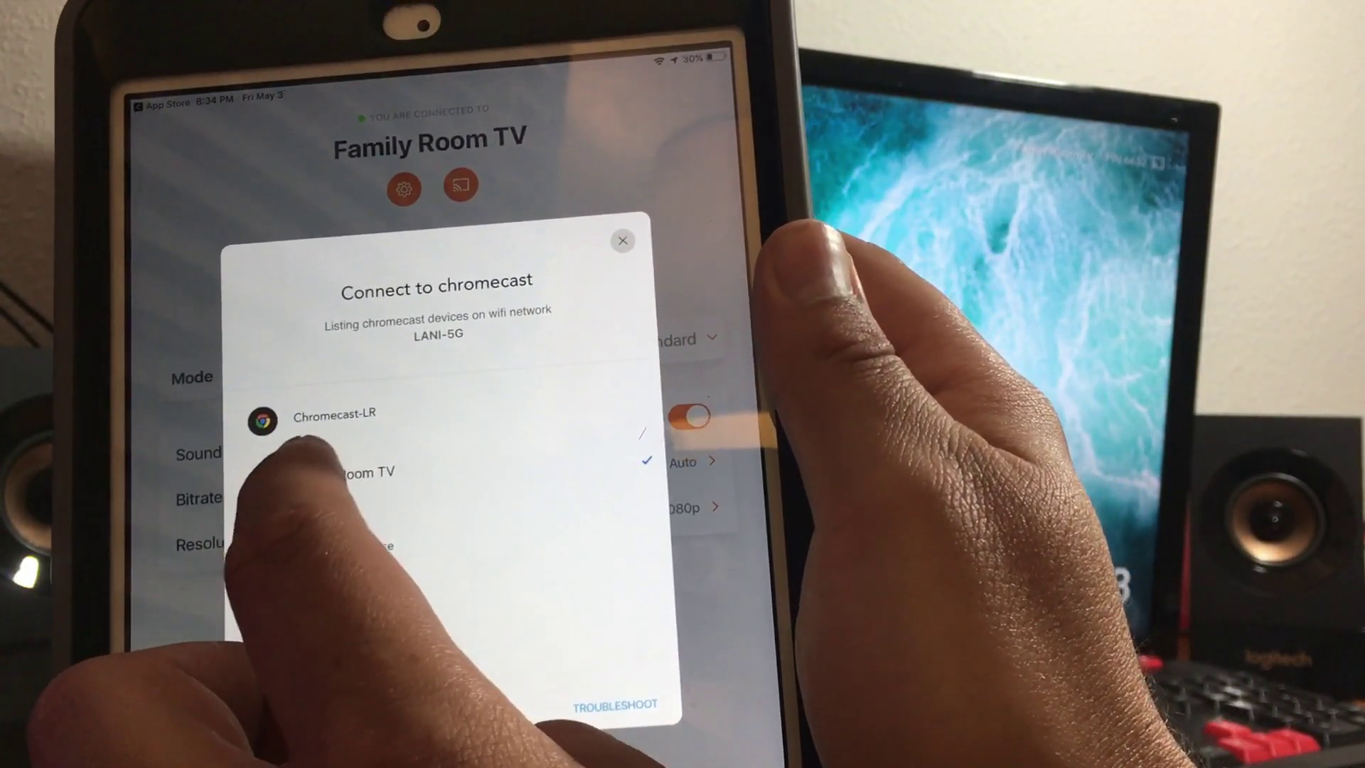
click(352, 472)
click(459, 534)
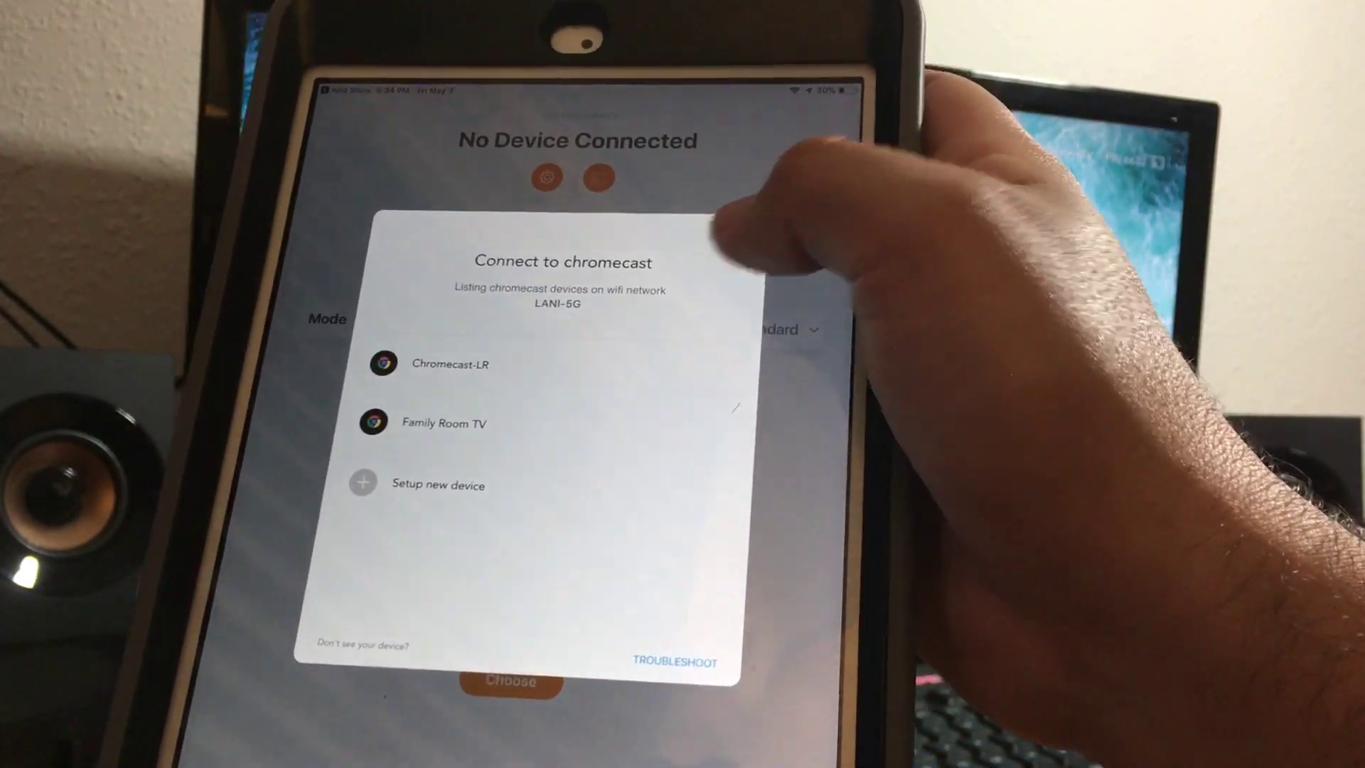
click(736, 230)
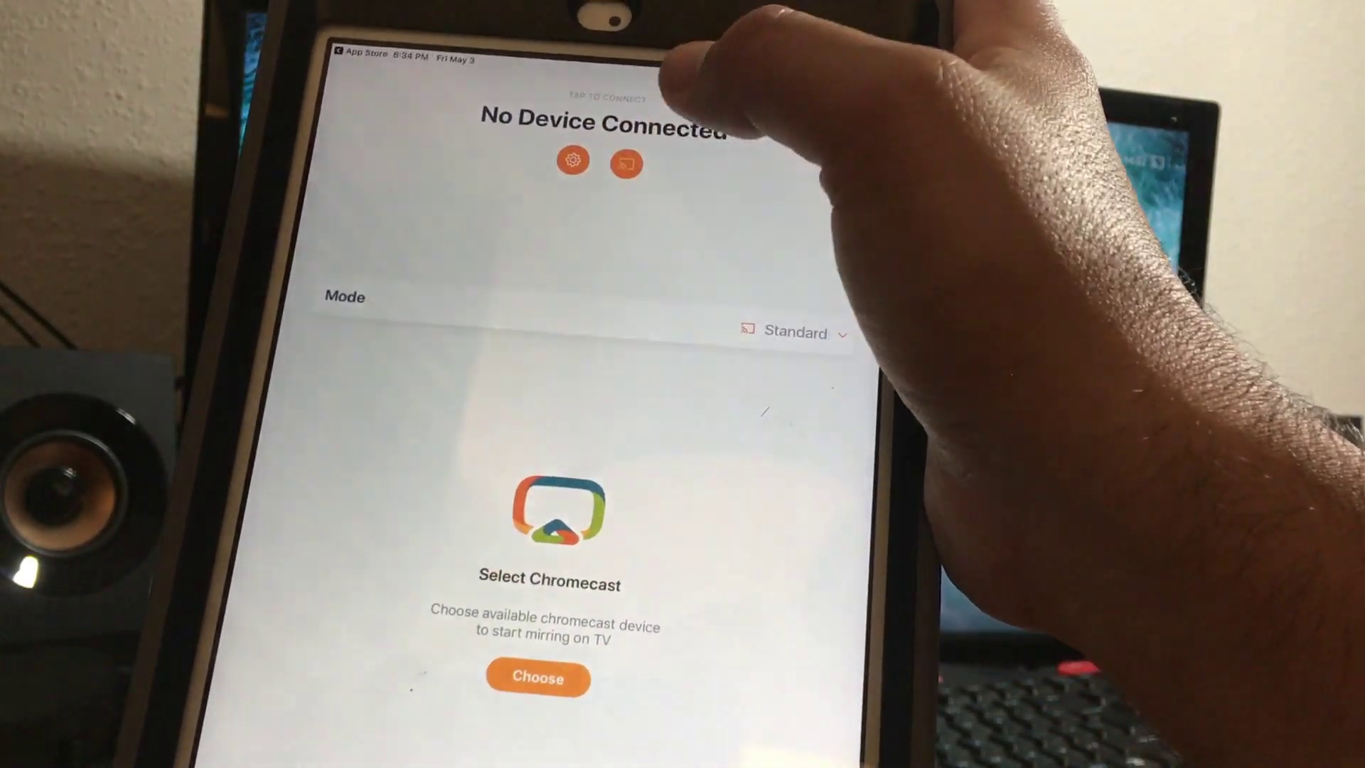
Reconnect to Family Room TV from the device list.
click(628, 173)
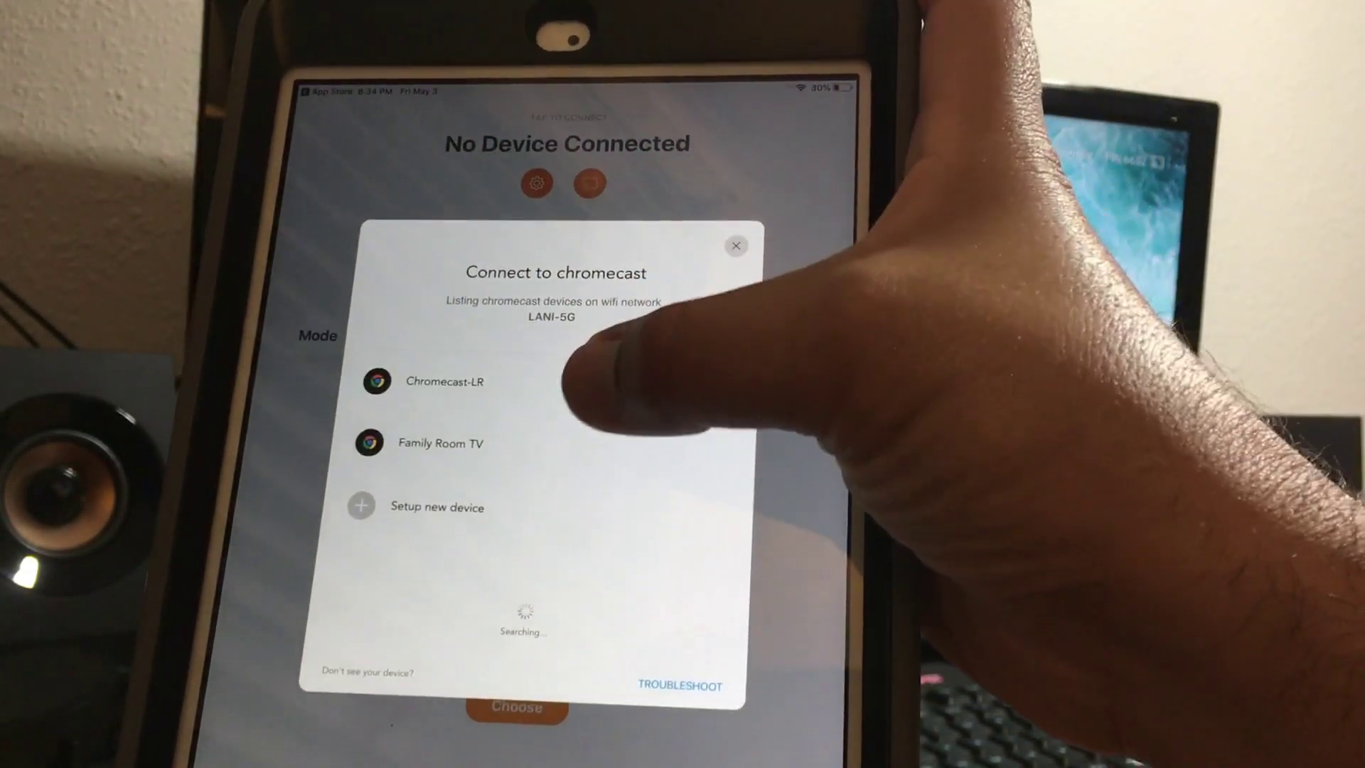
click(555, 443)
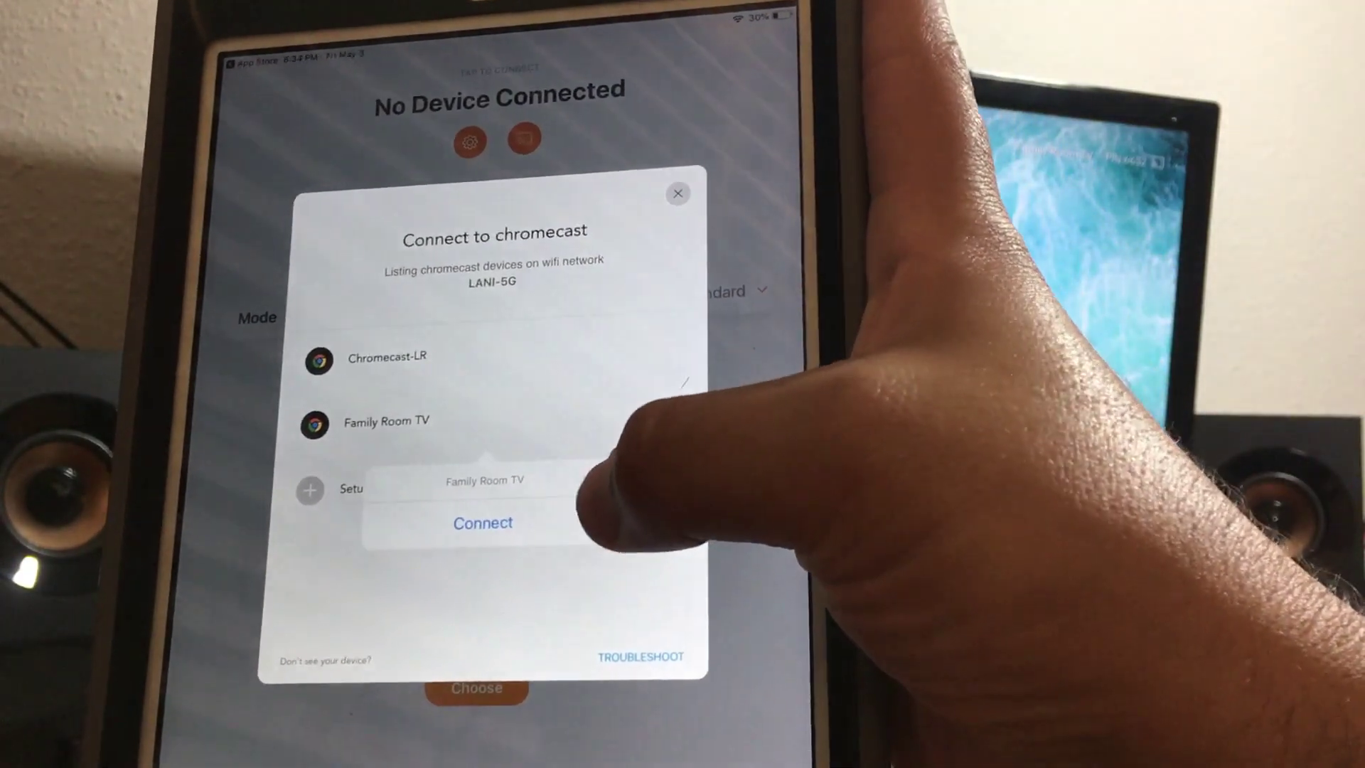
click(484, 523)
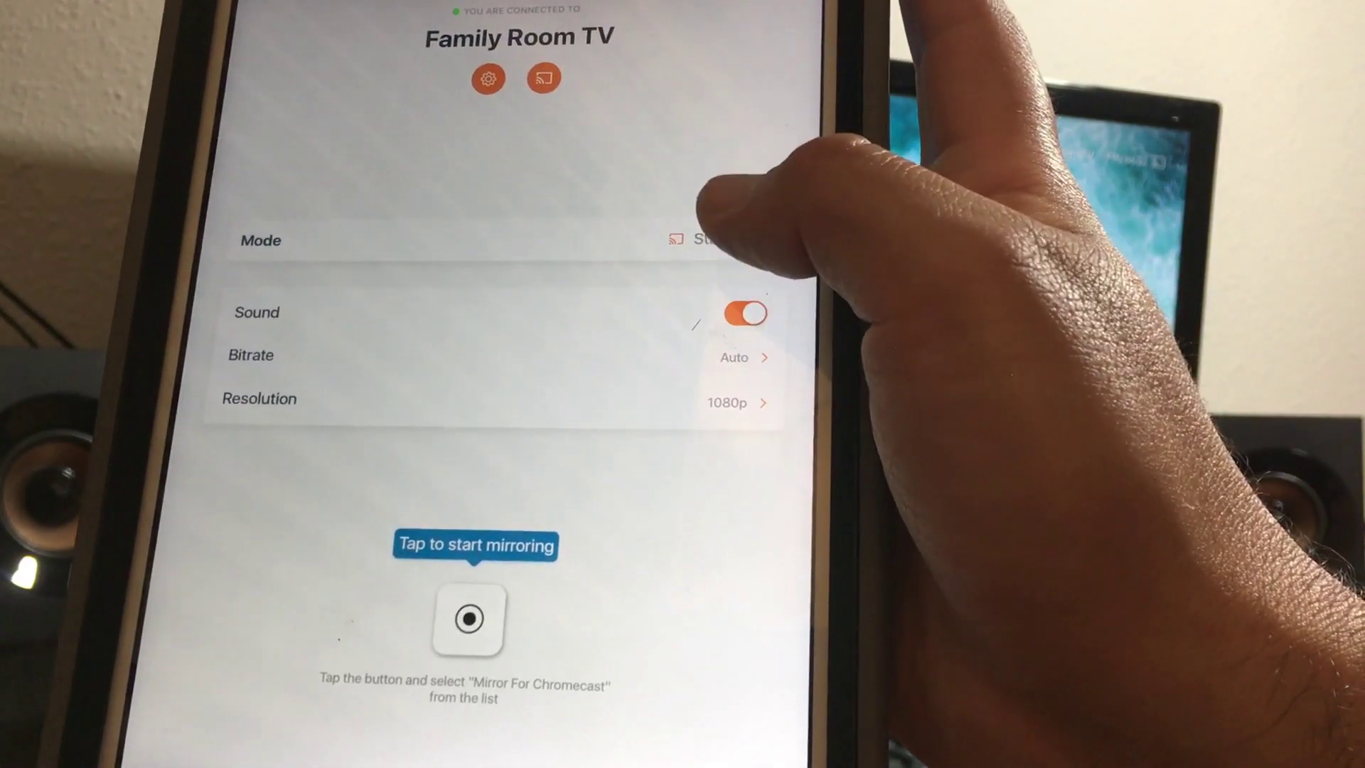
Keep Standard mode and start a broadcast to the Mirror For Chromecast destination.
click(747, 238)
click(736, 315)
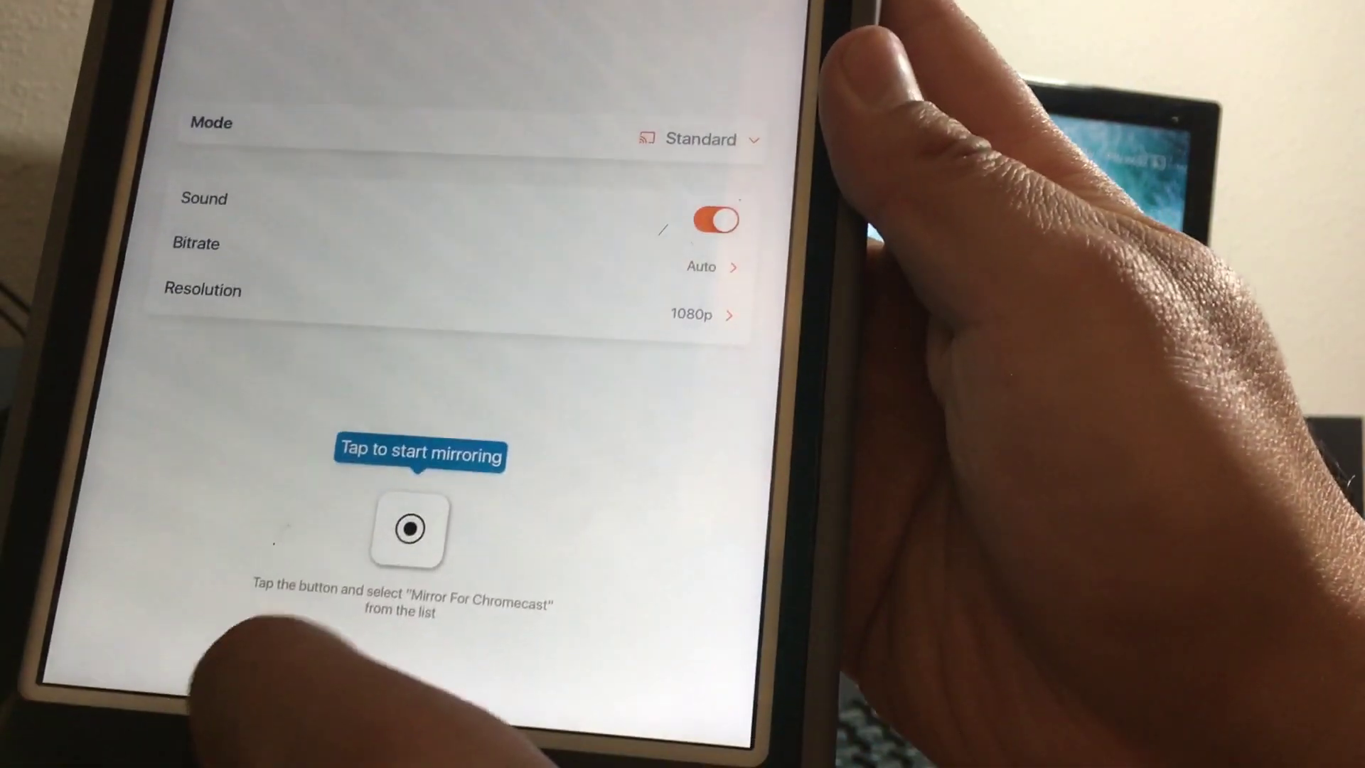
click(410, 528)
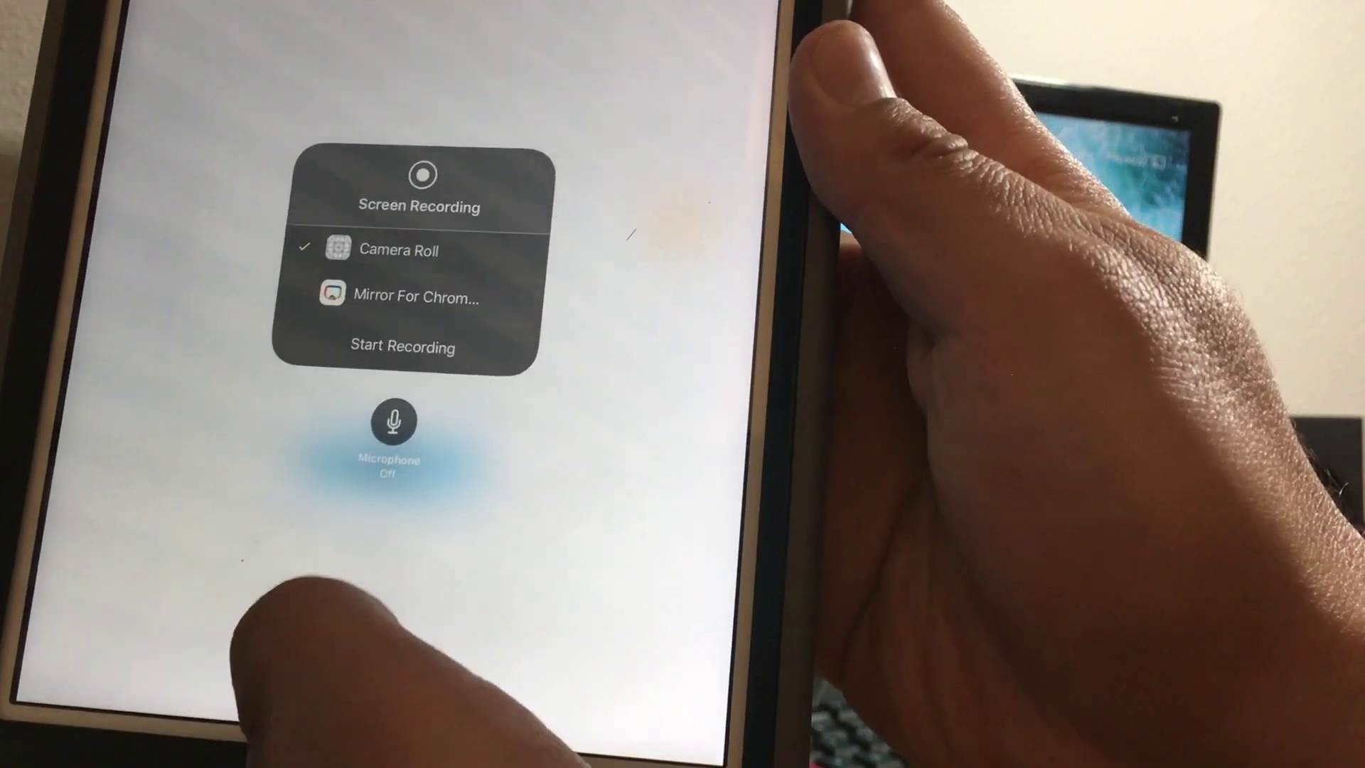
click(405, 296)
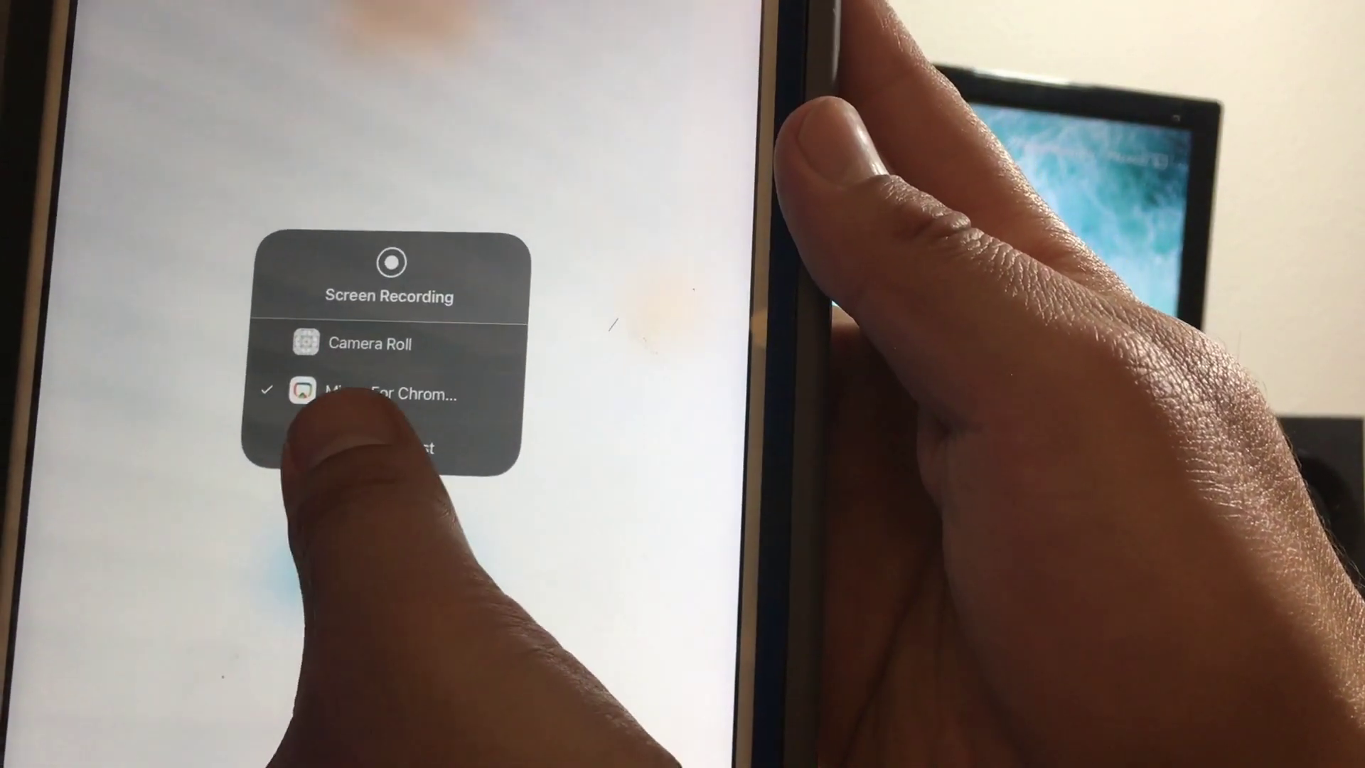
click(379, 449)
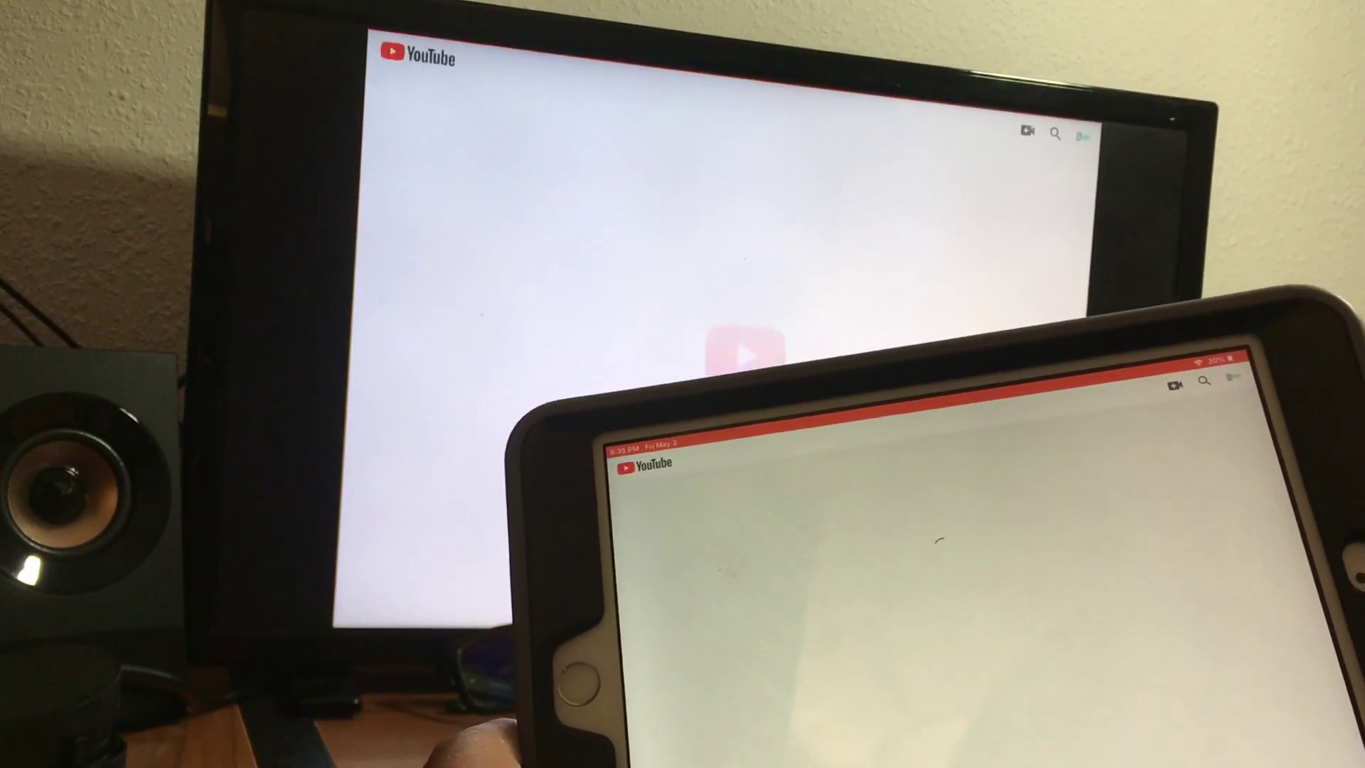
Exit YouTube to the home screen with the Entertainment folder open.
key(super)
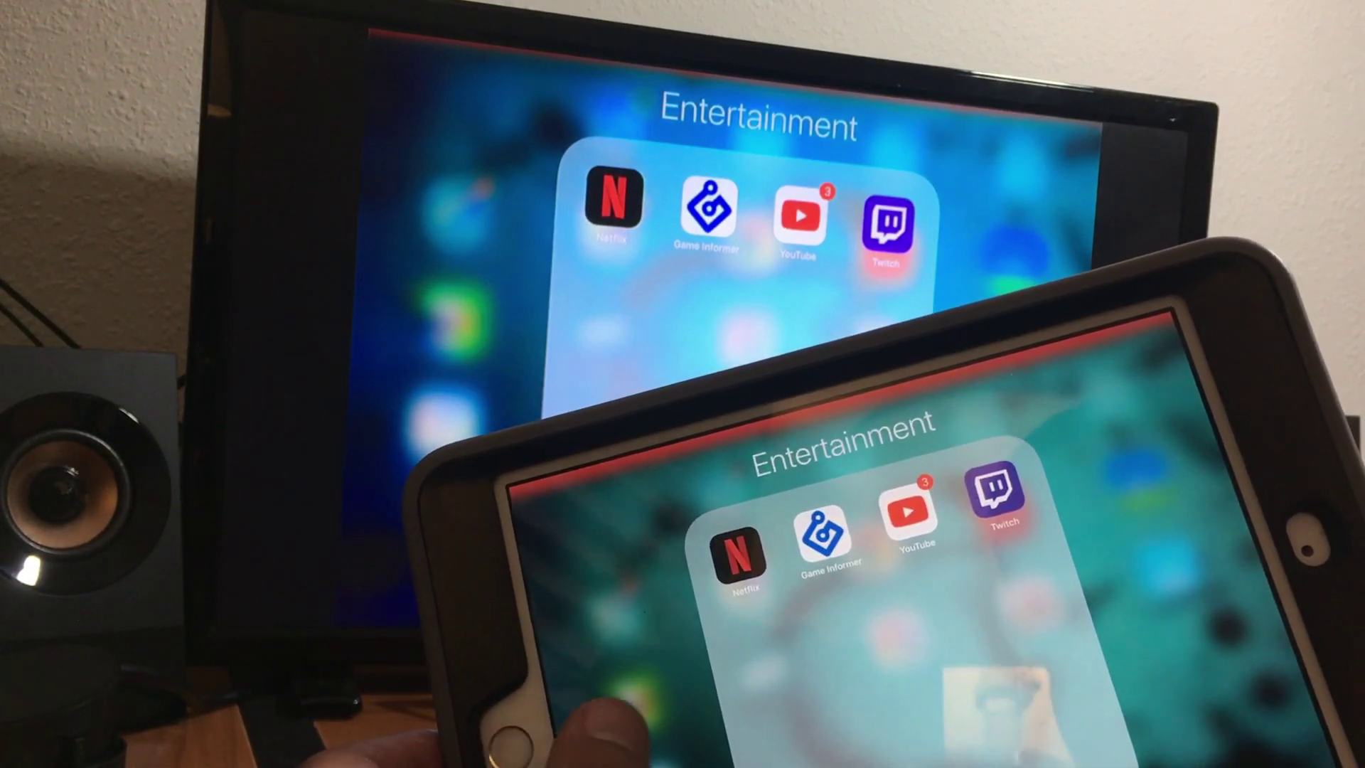
Close the Entertainment folder, swipe to the next home page, and return to the first.
click(640, 661)
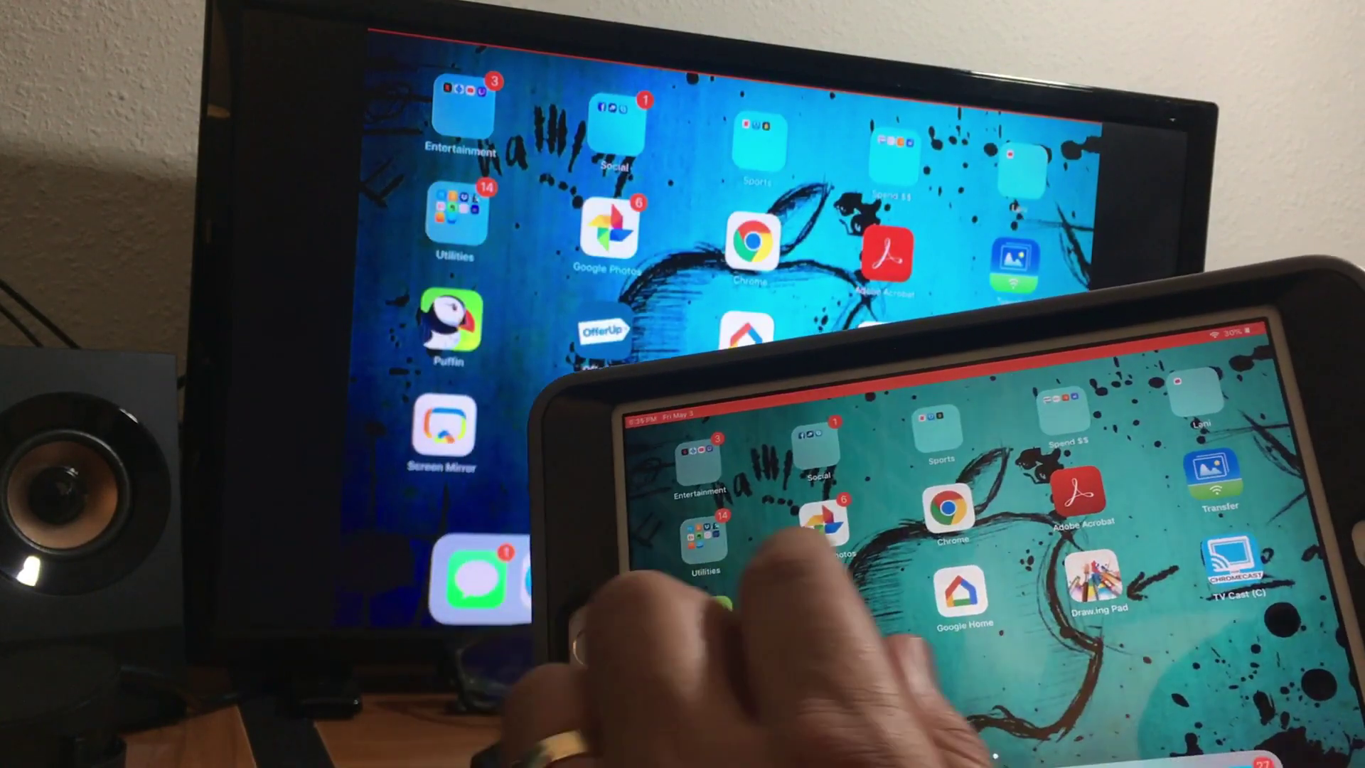
drag(854, 598, 1174, 597)
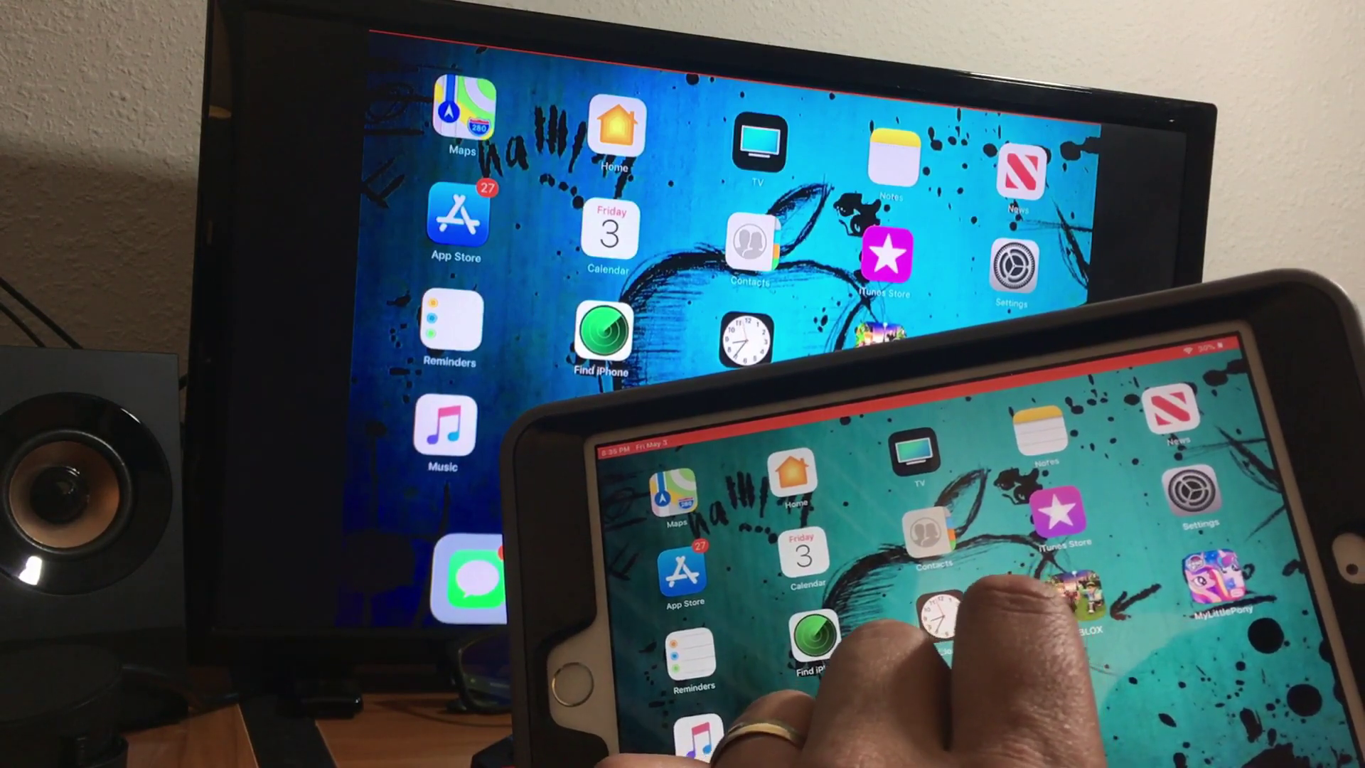
drag(992, 619, 747, 661)
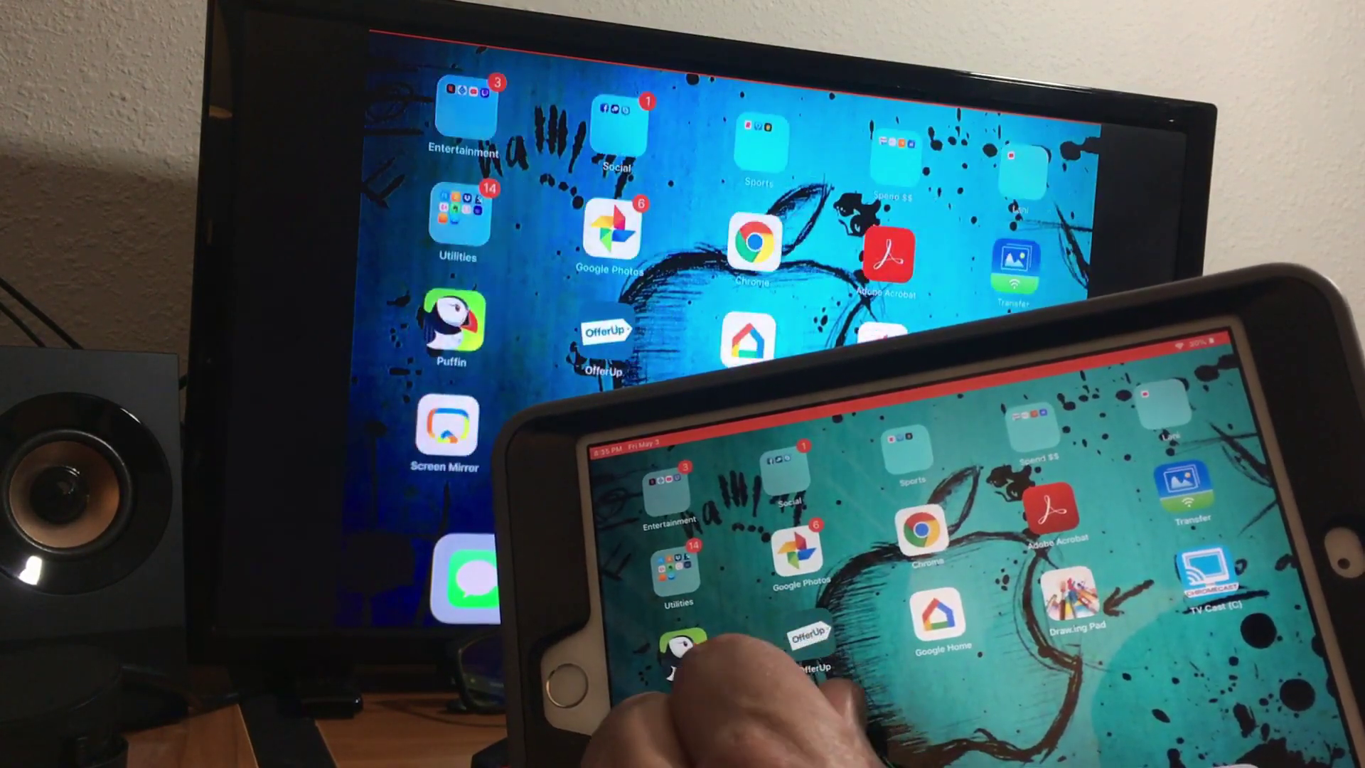